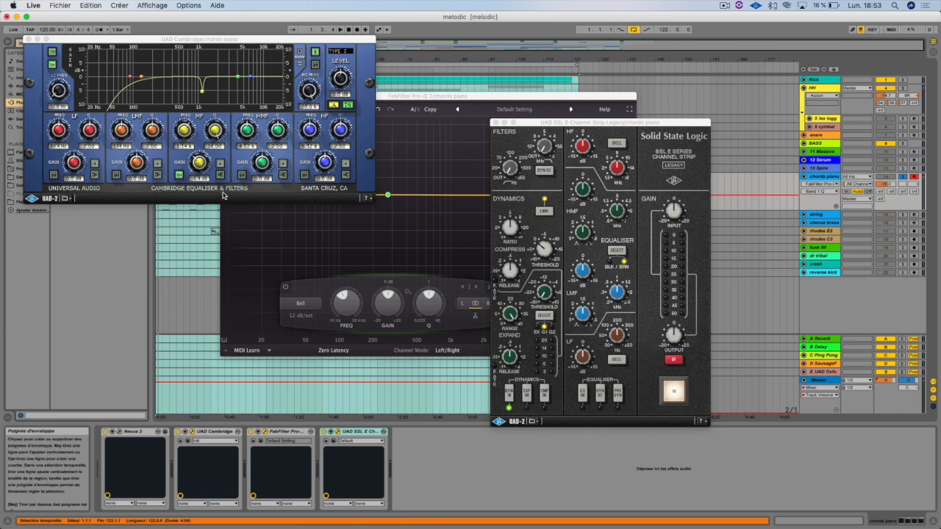
- Switch to Chrome and read the Cambridge EQ UAD article's introduction, feature list and review, minimising the browser window at the end
{"action": "mouse_move", "coordinate": [311, 513]}
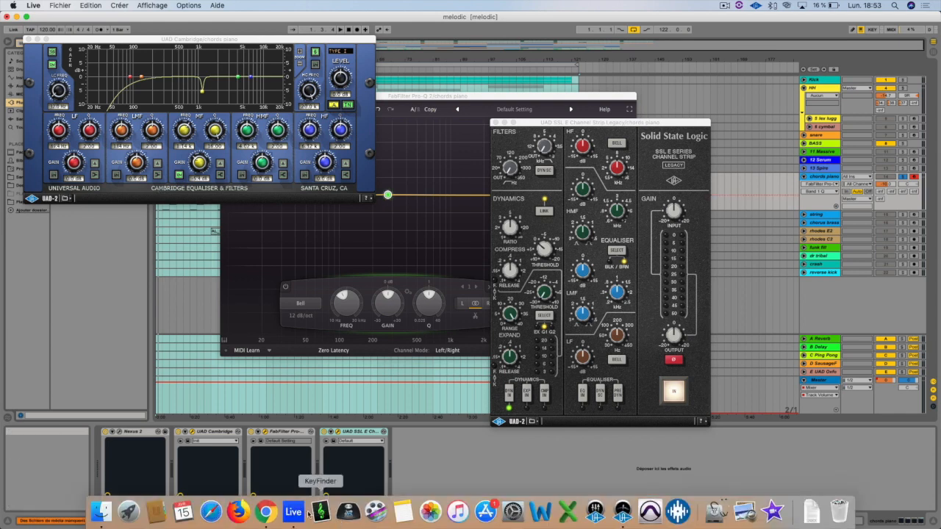
{"action": "left_click", "coordinate": [266, 513]}
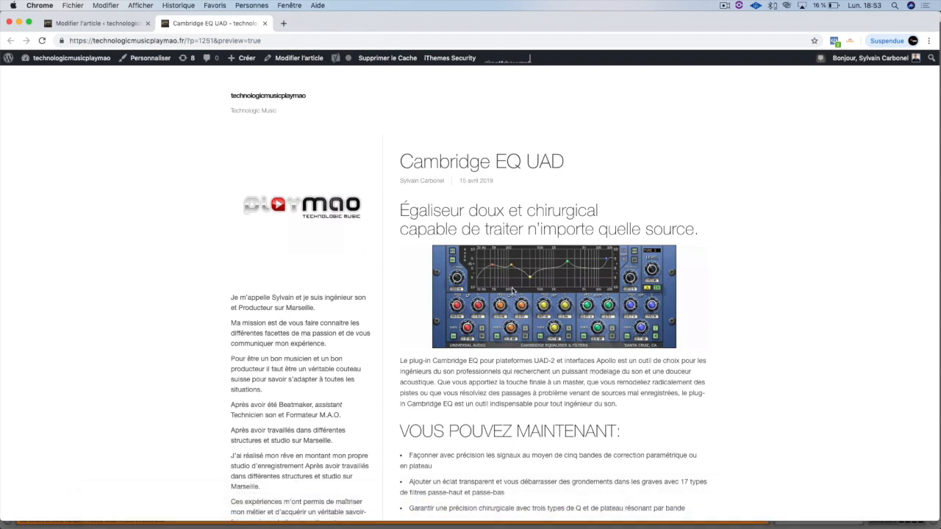
{"action": "scroll", "coordinate": [525, 304], "scroll_direction": "down", "scroll_amount": 3}
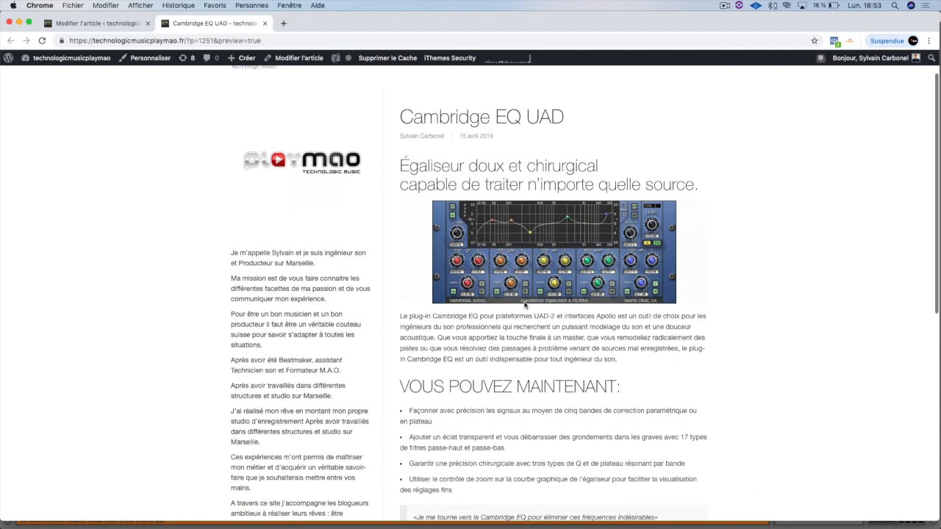
{"action": "scroll", "coordinate": [533, 285], "scroll_direction": "down", "scroll_amount": 3}
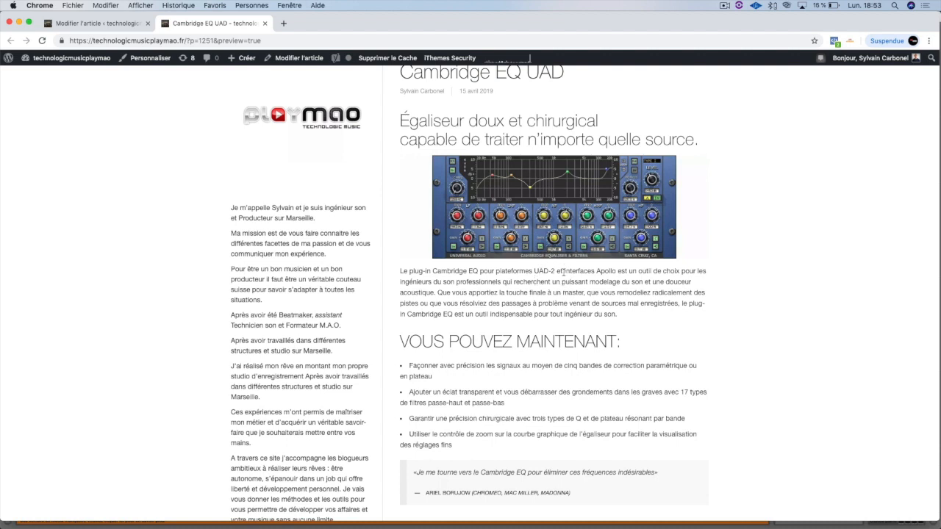
{"action": "scroll", "coordinate": [578, 294], "scroll_direction": "down", "scroll_amount": 3}
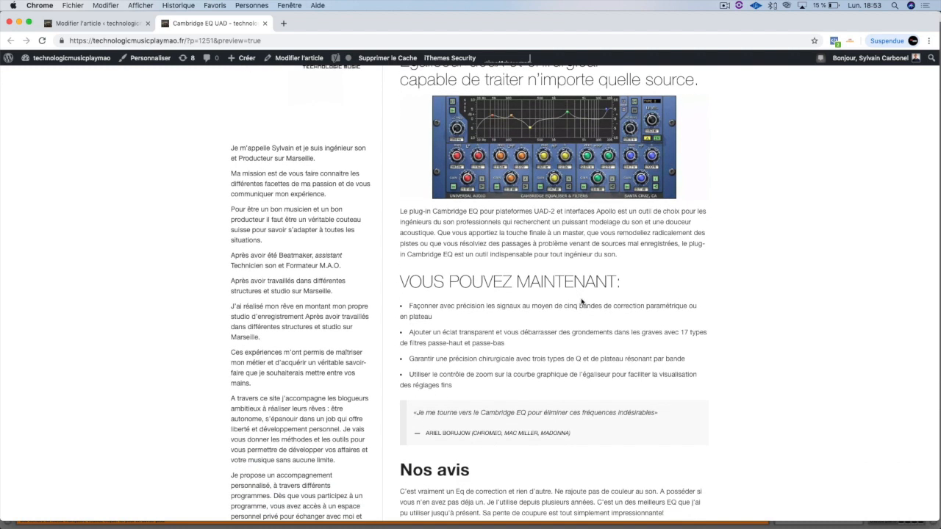
{"action": "scroll", "coordinate": [558, 162], "scroll_direction": "down", "scroll_amount": 1}
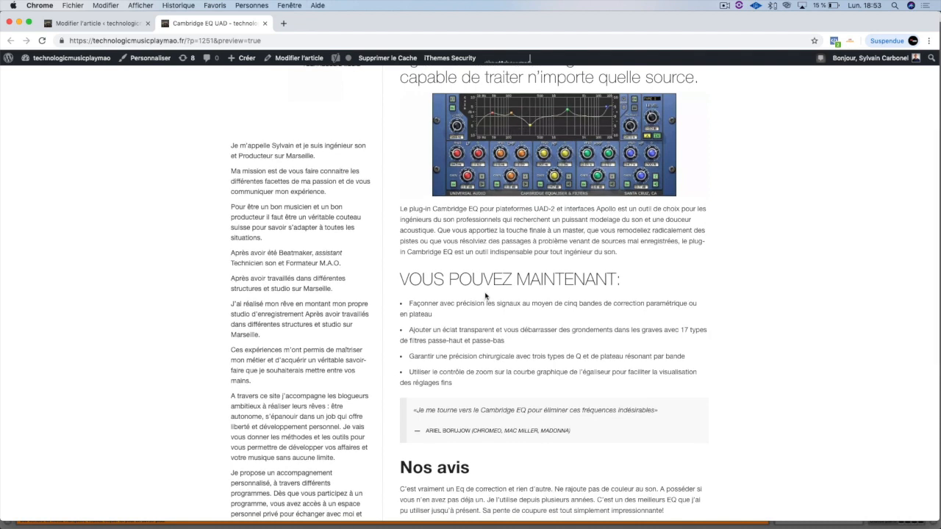
{"action": "scroll", "coordinate": [485, 296], "scroll_direction": "down", "scroll_amount": 5}
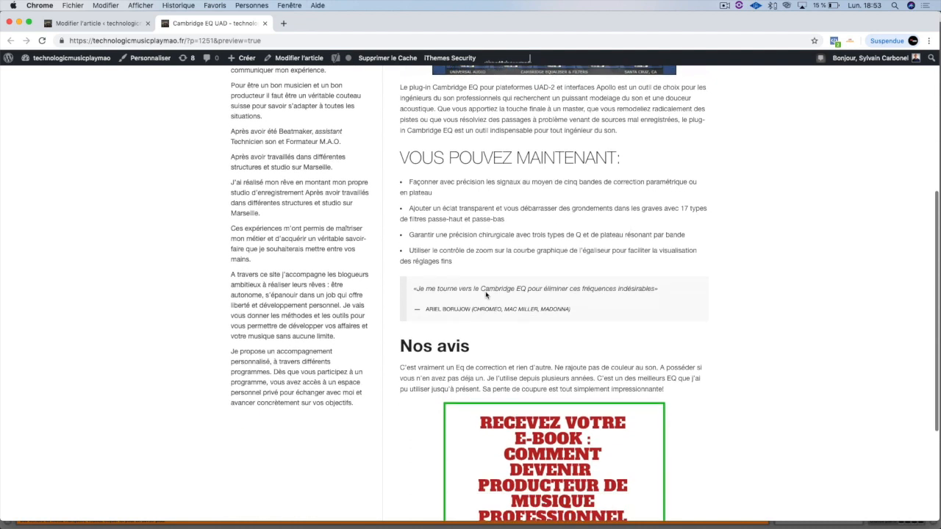
{"action": "scroll", "coordinate": [486, 294], "scroll_direction": "down", "scroll_amount": 2}
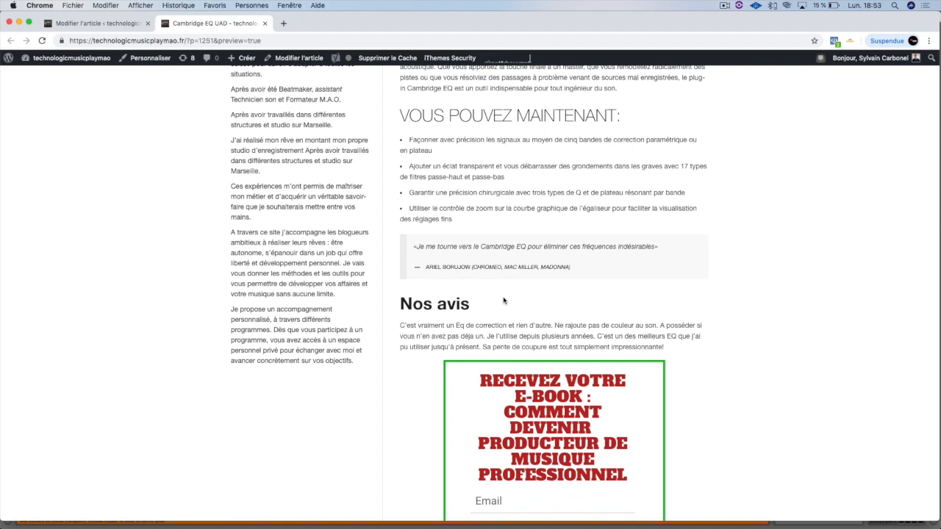
{"action": "scroll", "coordinate": [503, 300], "scroll_direction": "up", "scroll_amount": 2}
{"action": "scroll", "coordinate": [504, 300], "scroll_direction": "down", "scroll_amount": 4}
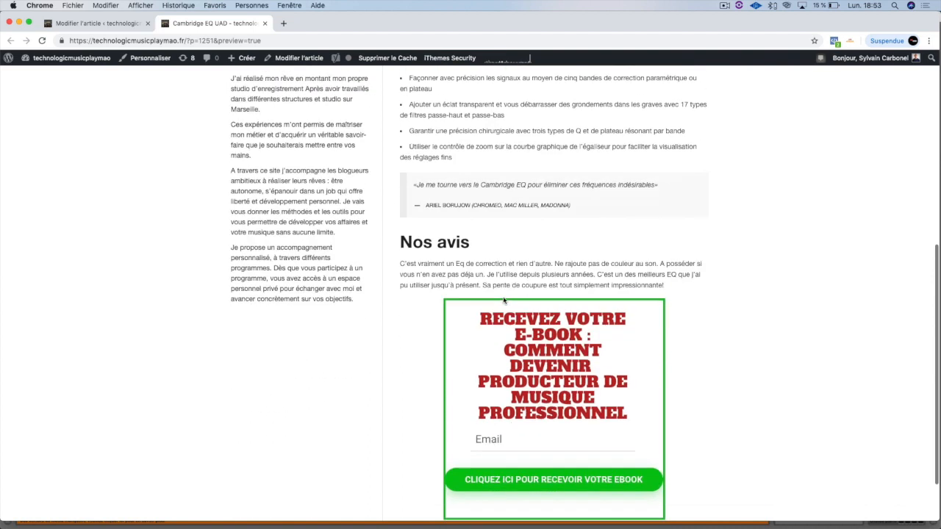
{"action": "scroll", "coordinate": [503, 300], "scroll_direction": "up", "scroll_amount": 8}
{"action": "scroll", "coordinate": [504, 300], "scroll_direction": "up", "scroll_amount": 2}
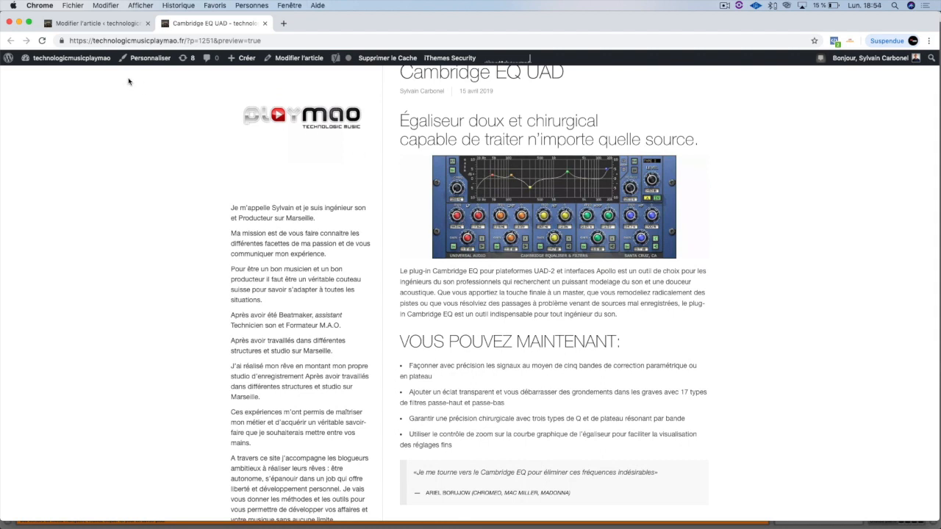
{"action": "left_click", "coordinate": [19, 23]}
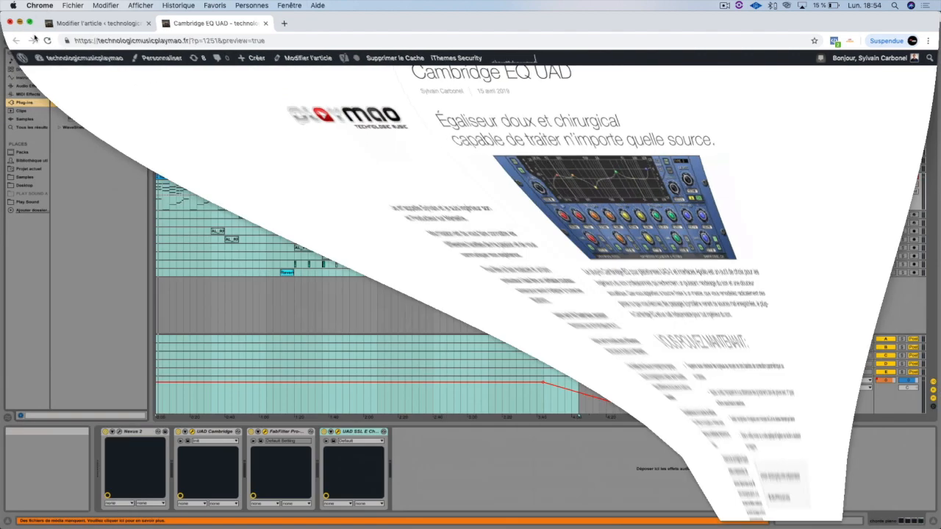
- Bring the UAD Cambridge window of the chords piano track in front of the other plug-in windows
{"action": "left_click", "coordinate": [192, 435]}
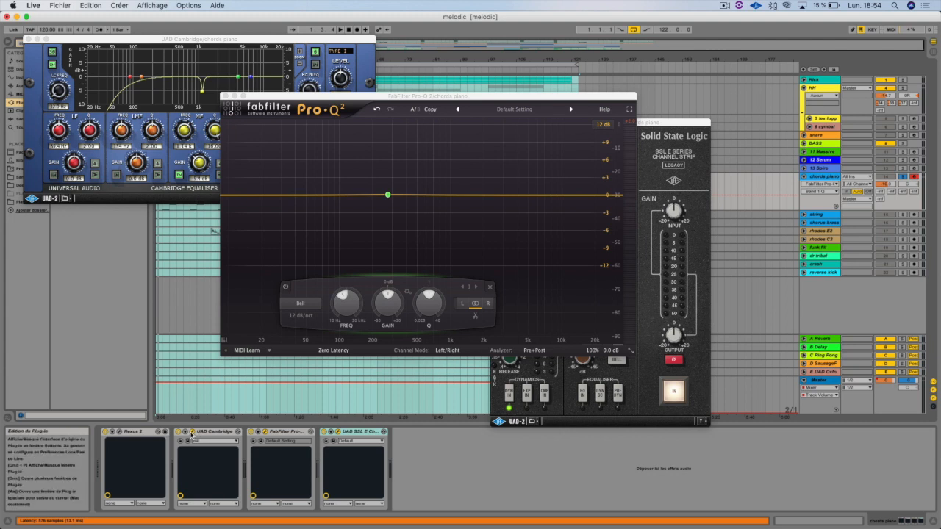
{"action": "left_click", "coordinate": [193, 435]}
{"action": "left_click", "coordinate": [192, 435]}
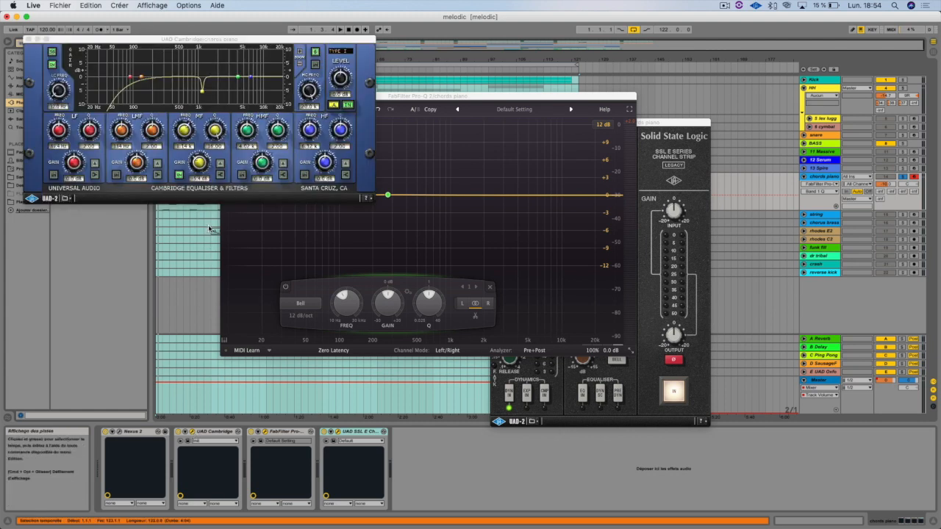
- Boost the Pro-Q 2 bell band to about +7.4 dB near 453 Hz, audition it soloed during playback, and close the plug-in window
{"action": "left_click", "coordinate": [256, 285]}
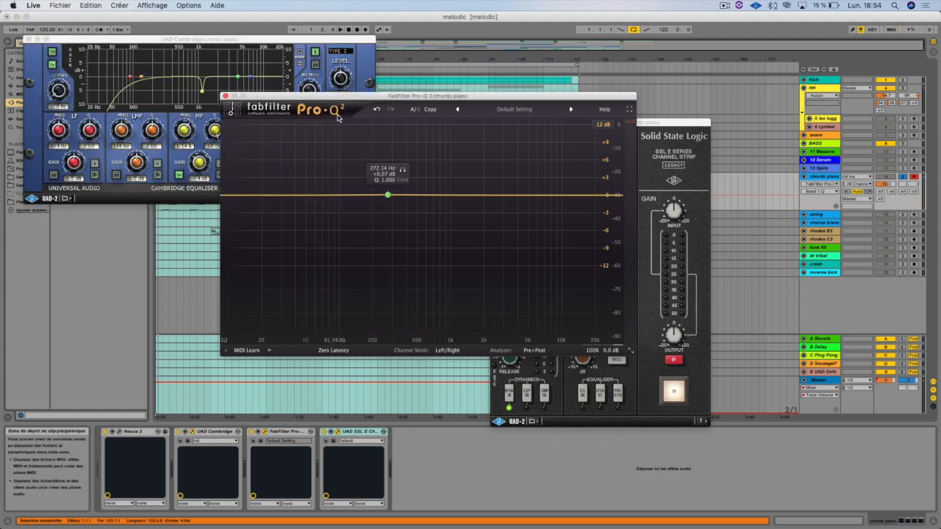
{"action": "left_click_drag", "start_coordinate": [388, 194], "coordinate": [415, 153]}
{"action": "key", "text": "space"}
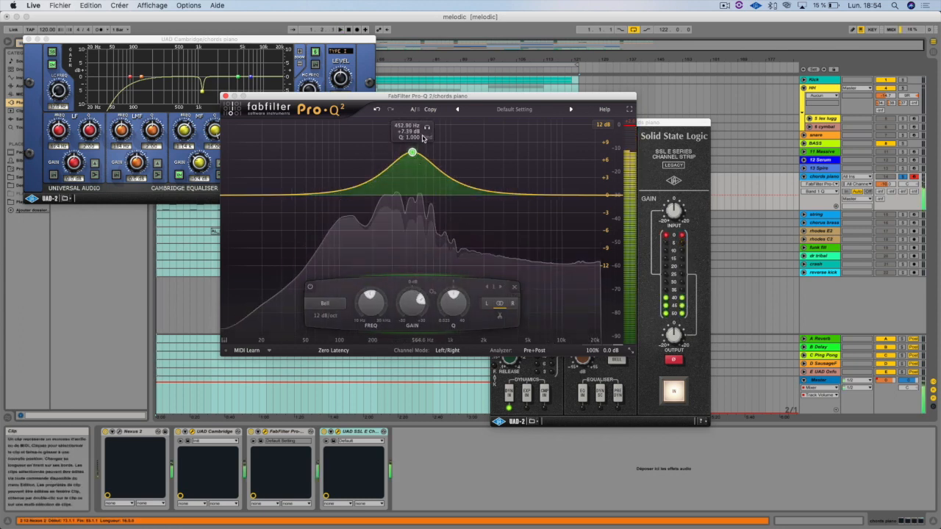
{"action": "left_click", "coordinate": [427, 129]}
{"action": "mouse_move", "coordinate": [427, 131]}
{"action": "left_mouse_down"}
{"action": "mouse_move", "coordinate": [458, 109]}
{"action": "mouse_move", "coordinate": [489, 110]}
{"action": "mouse_move", "coordinate": [419, 121]}
{"action": "left_mouse_up"}
{"action": "left_click", "coordinate": [225, 96]}
- Close the UAD SSL E Channel Strip window and move the UAD Cambridge window to the middle of the arrangement
{"action": "left_click_drag", "start_coordinate": [561, 125], "coordinate": [504, 124]}
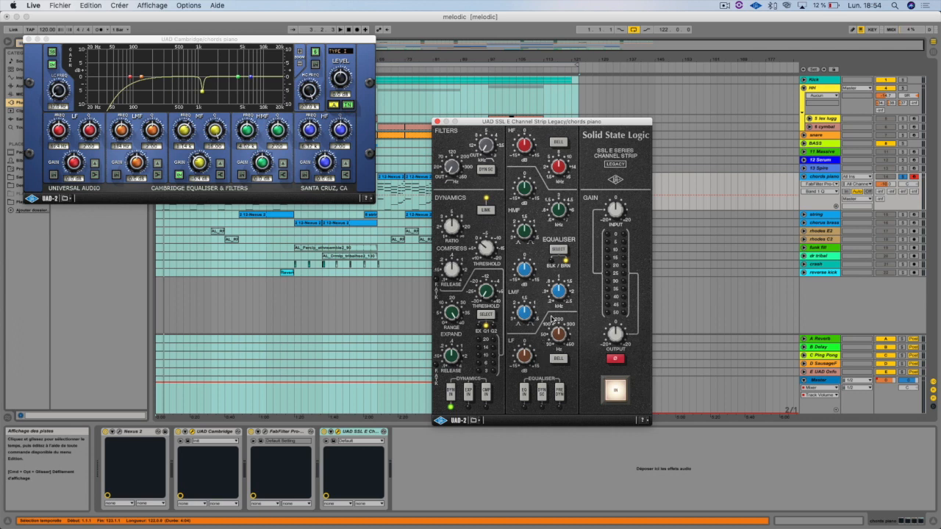
{"action": "left_click", "coordinate": [553, 296]}
{"action": "left_click", "coordinate": [438, 122]}
{"action": "left_click_drag", "start_coordinate": [338, 41], "coordinate": [665, 192]}
- Lower the Cambridge low-cut frequency to 20 Hz, try the 36 dB/Oct slope, and set the filter type to Butterworth 5
{"action": "mouse_move", "coordinate": [393, 243]}
{"action": "left_mouse_down"}
{"action": "mouse_move", "coordinate": [384, 263]}
{"action": "mouse_move", "coordinate": [392, 233]}
{"action": "mouse_move", "coordinate": [383, 250]}
{"action": "left_mouse_up"}
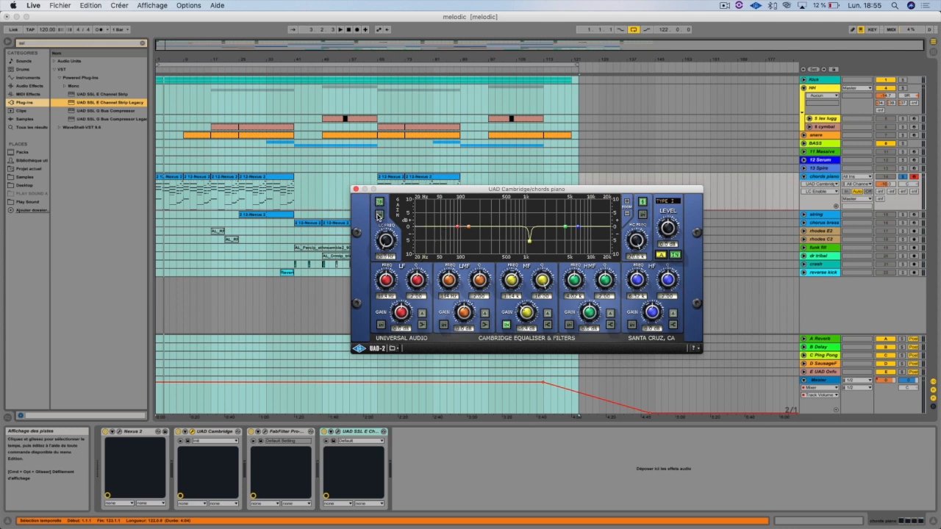
{"action": "left_click", "coordinate": [380, 202]}
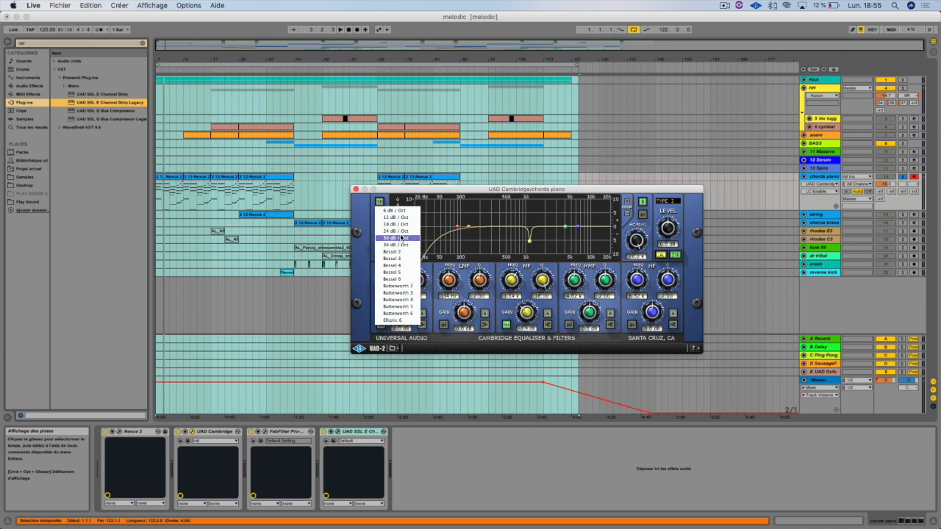
{"action": "left_click", "coordinate": [399, 247]}
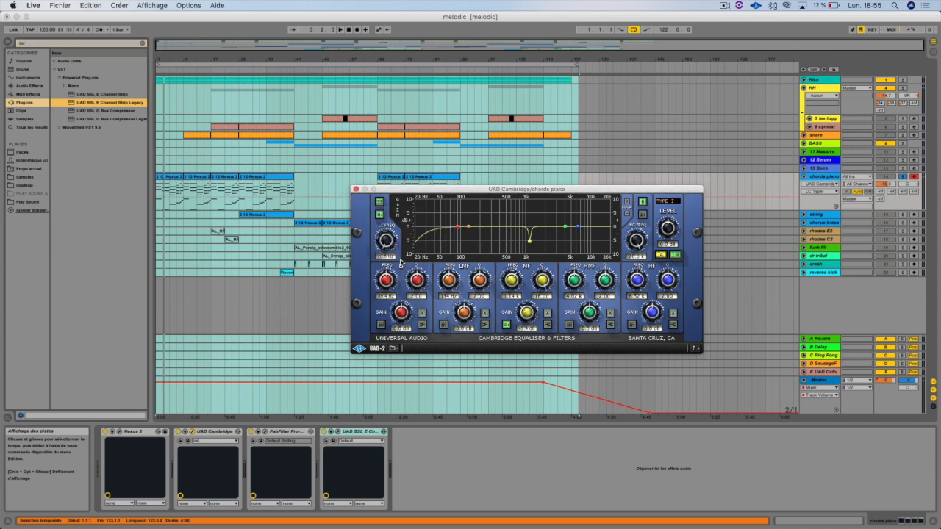
{"action": "left_click", "coordinate": [379, 202]}
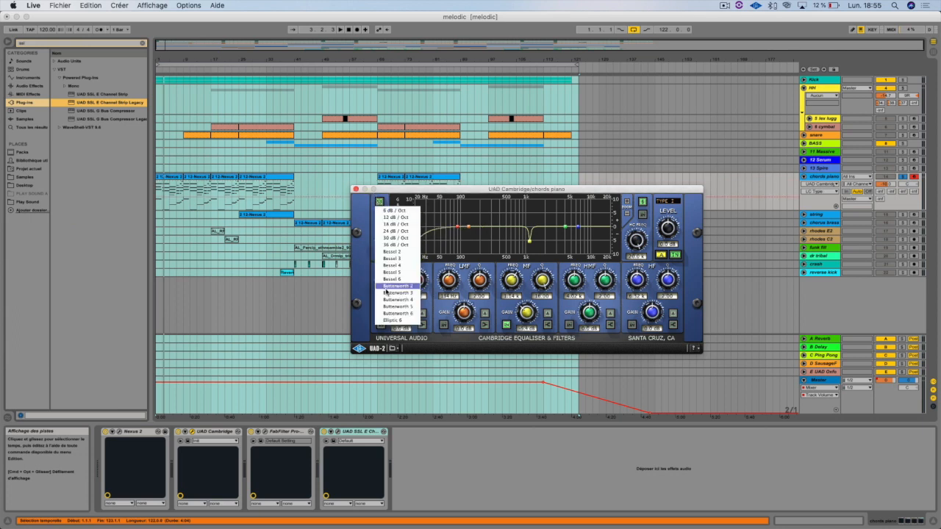
{"action": "left_click", "coordinate": [383, 307]}
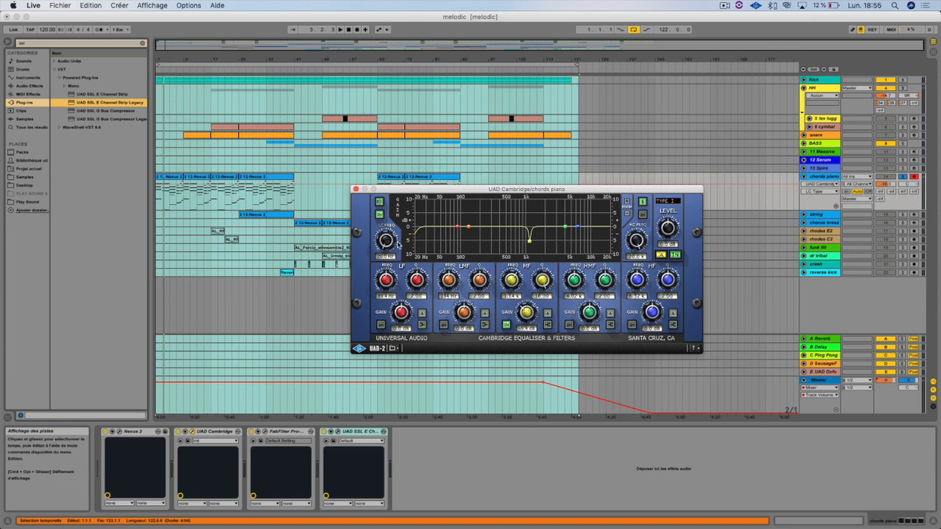
- Raise the low-cut filter frequency to about 48.7 Hz on the chords piano equaliser
{"action": "left_click_drag", "start_coordinate": [391, 246], "coordinate": [392, 234]}
{"action": "key", "text": "space"}
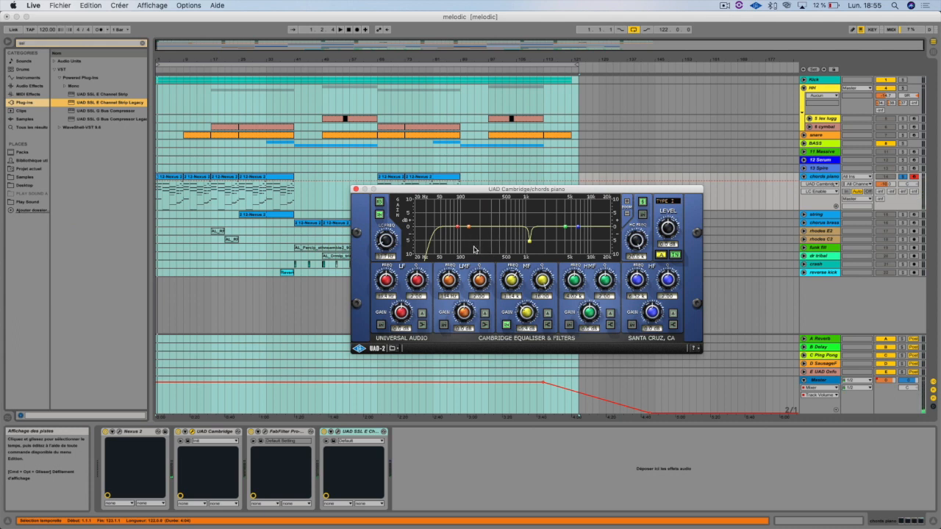
{"action": "left_click_drag", "start_coordinate": [392, 243], "coordinate": [394, 240]}
- Sweep a narrow LMF boost with a Q of 16 during playback and turn it into a cut of about 5.2 dB near 255 Hz
{"action": "left_click_drag", "start_coordinate": [483, 284], "coordinate": [454, 276]}
{"action": "left_click_drag", "start_coordinate": [463, 312], "coordinate": [487, 266]}
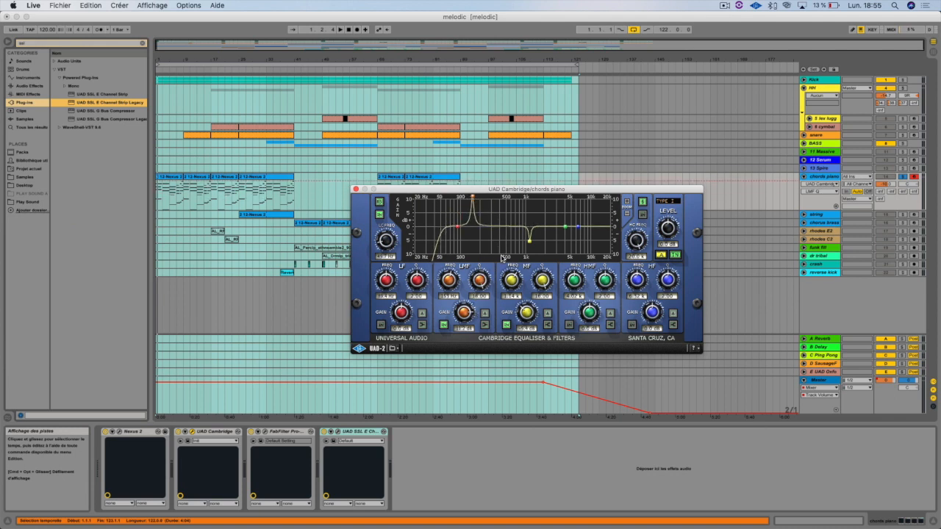
{"action": "left_click_drag", "start_coordinate": [463, 312], "coordinate": [447, 293]}
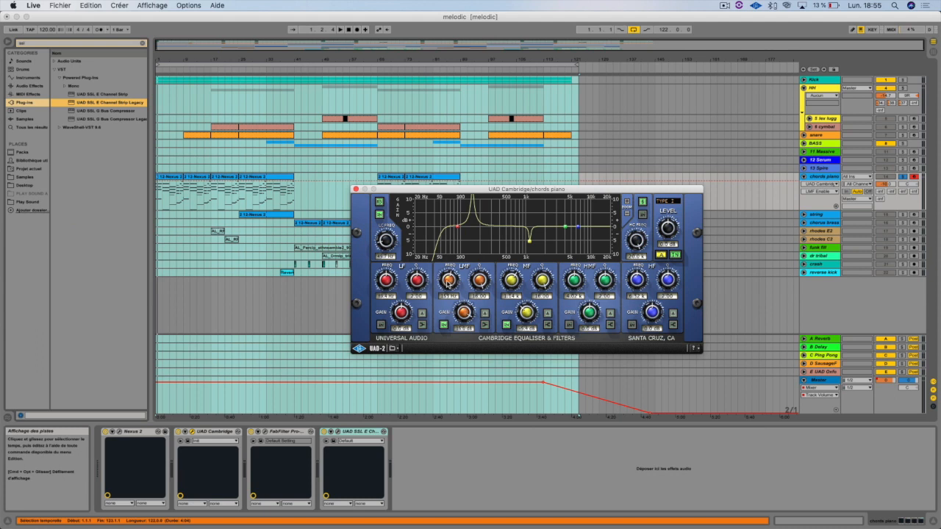
{"action": "left_click_drag", "start_coordinate": [448, 282], "coordinate": [455, 278]}
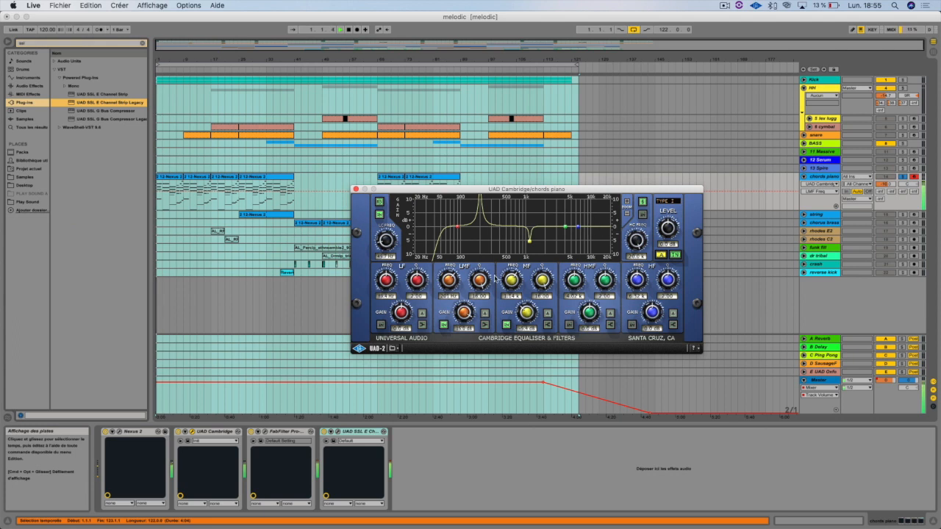
{"action": "left_click_drag", "start_coordinate": [448, 282], "coordinate": [456, 272]}
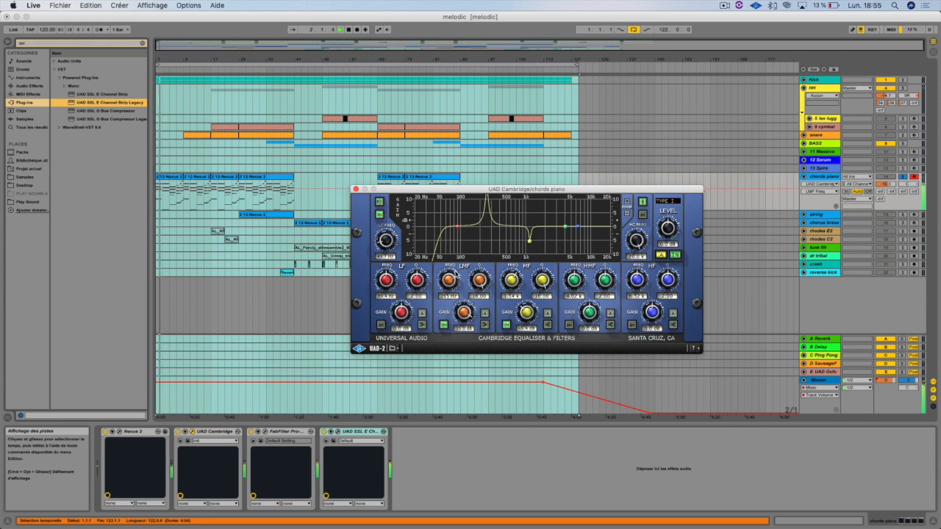
{"action": "left_click_drag", "start_coordinate": [464, 314], "coordinate": [463, 344]}
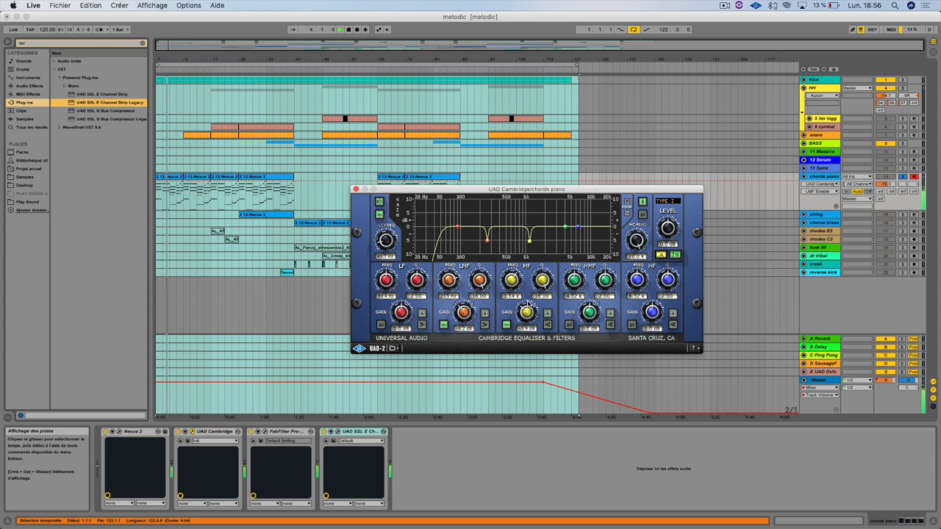
- Cut the MF band by about 7.4 dB near 1.18 kHz and the HMF band by about 6.2 dB near 2.24 kHz
{"action": "left_click_drag", "start_coordinate": [530, 315], "coordinate": [517, 280]}
{"action": "left_click_drag", "start_coordinate": [527, 312], "coordinate": [519, 361]}
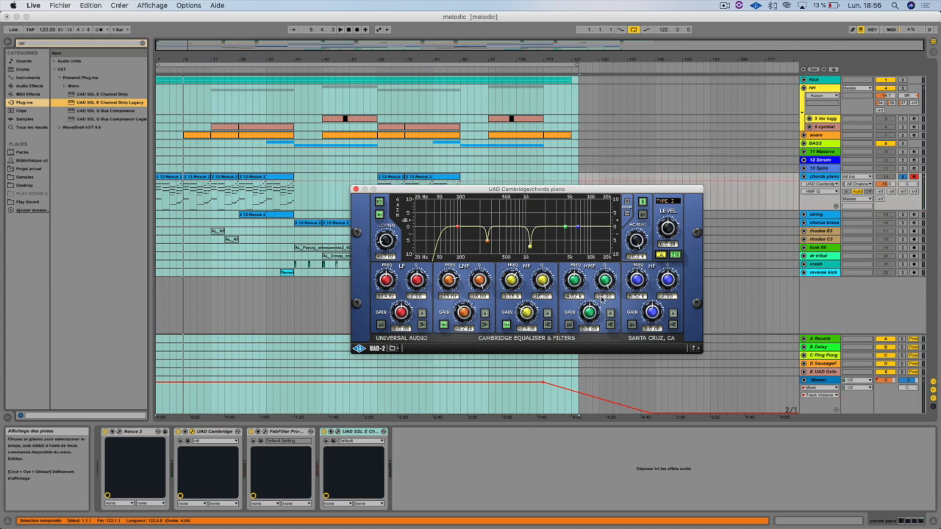
{"action": "left_click_drag", "start_coordinate": [593, 313], "coordinate": [577, 300]}
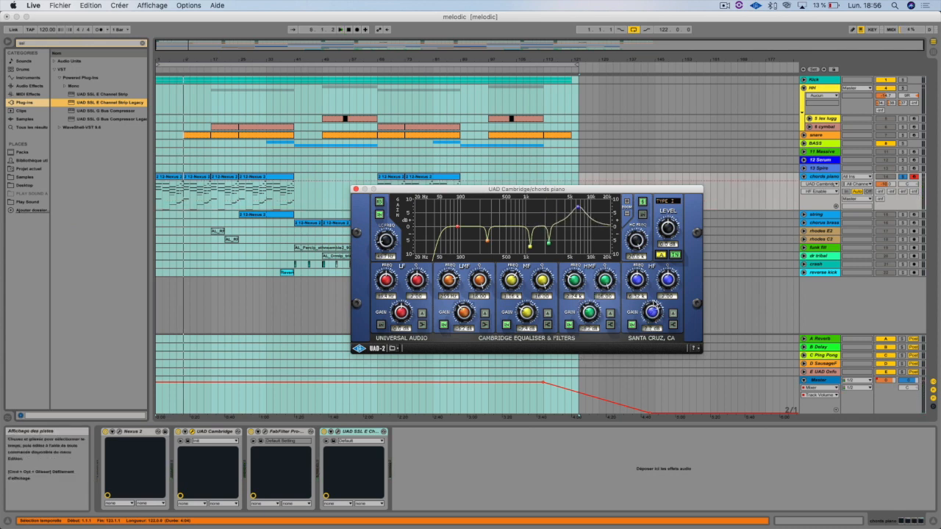
- Sweep a narrow HF boost during playback, settle it as a gentle boost of about 2 dB near 5.5 kHz, and close the equaliser
{"action": "left_click_drag", "start_coordinate": [665, 288], "coordinate": [652, 300]}
{"action": "key", "text": "space"}
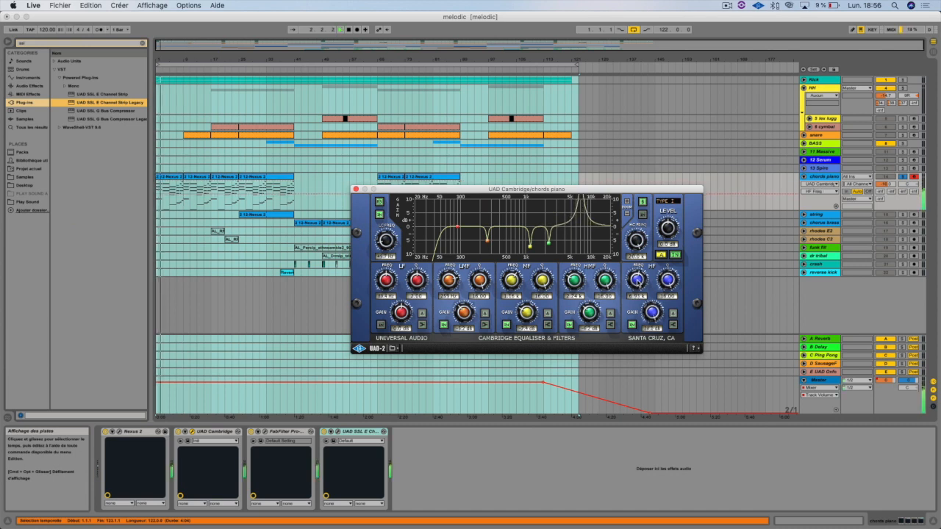
{"action": "left_click_drag", "start_coordinate": [637, 278], "coordinate": [645, 268]}
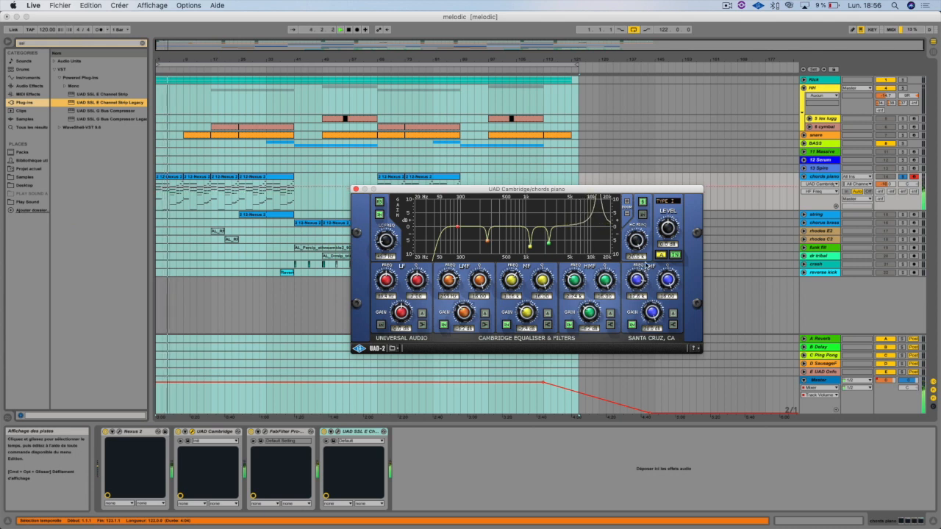
{"action": "left_click_drag", "start_coordinate": [642, 270], "coordinate": [632, 288]}
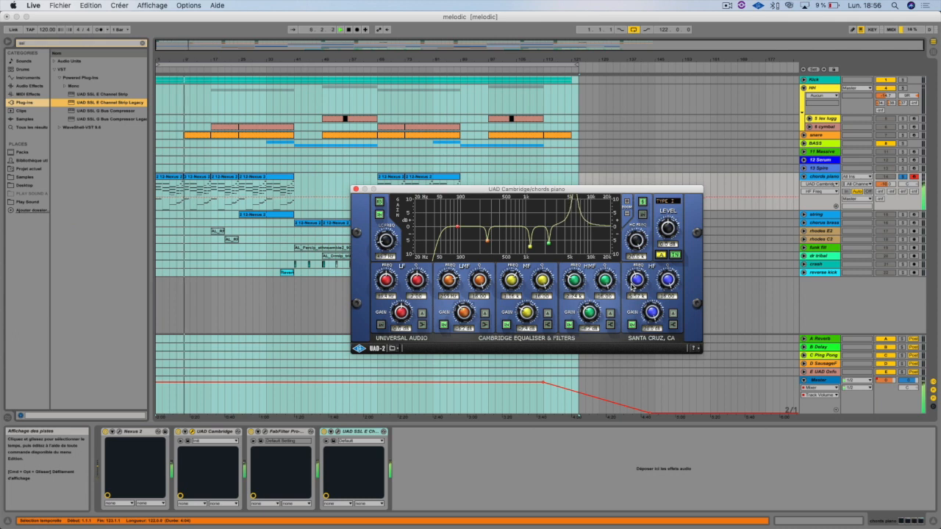
{"action": "left_click_drag", "start_coordinate": [667, 281], "coordinate": [669, 277]}
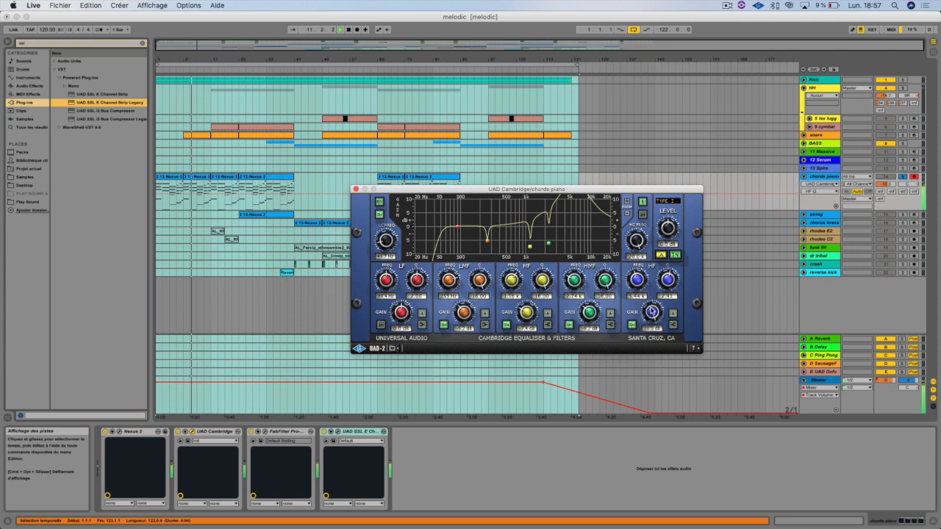
{"action": "left_click_drag", "start_coordinate": [645, 331], "coordinate": [640, 342]}
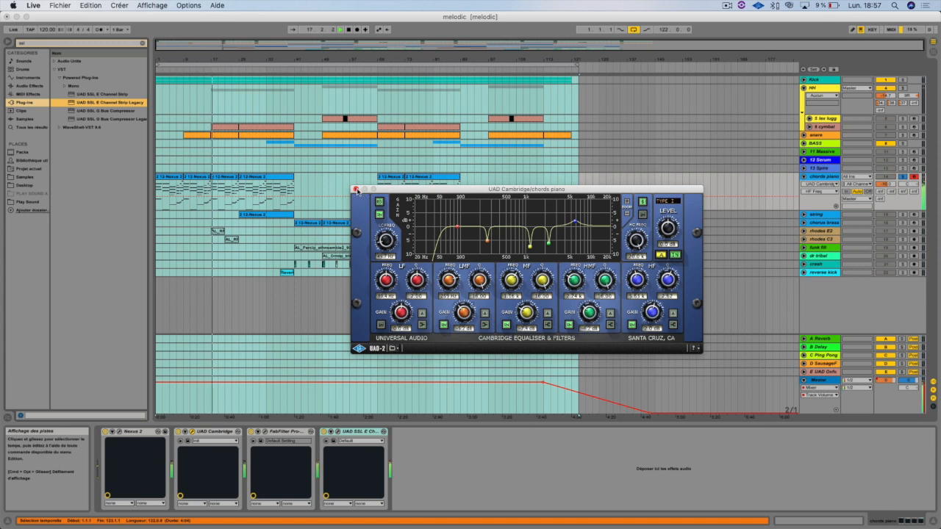
{"action": "left_click", "coordinate": [356, 190]}
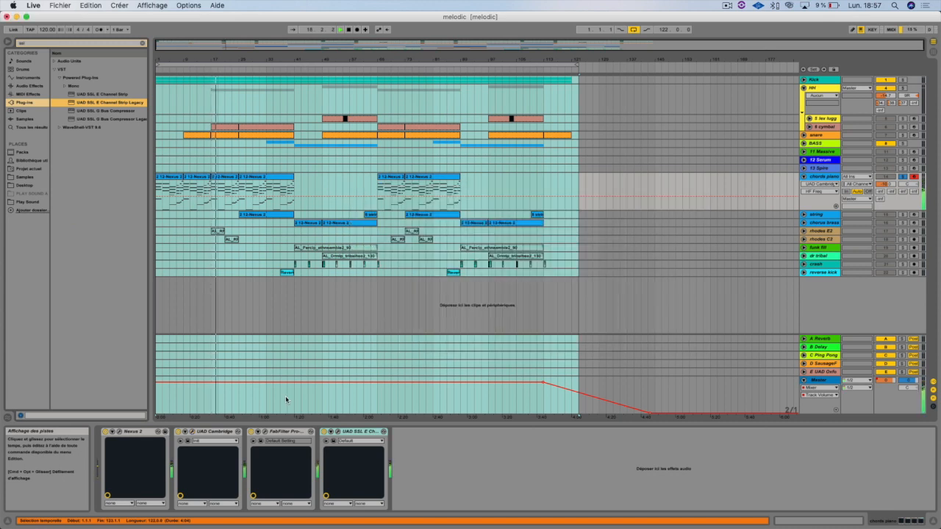
- Open the chords piano's FabFilter Pro-Q 2, flatten the first bell near 465 Hz and add a bell boost of about 2.15 dB near 1.23 kHz
{"action": "left_click", "coordinate": [266, 434]}
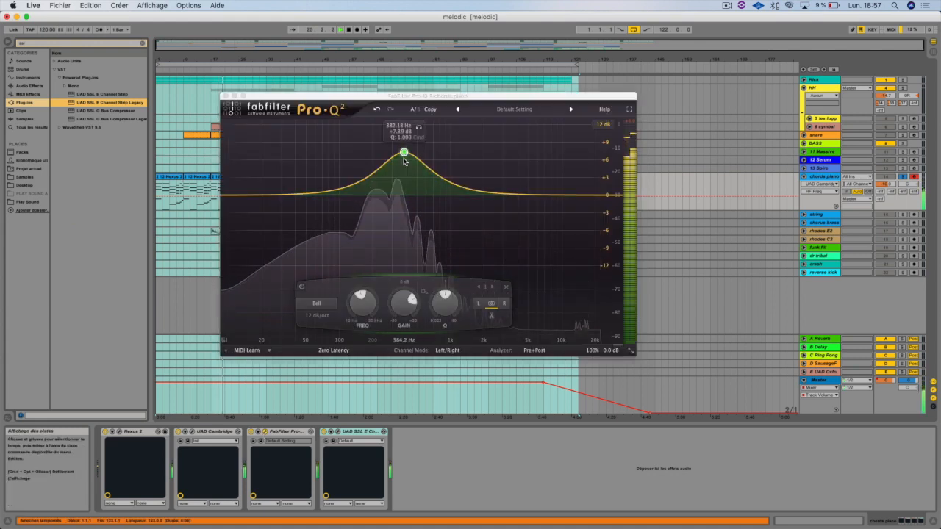
{"action": "left_click_drag", "start_coordinate": [404, 157], "coordinate": [413, 199]}
{"action": "mouse_move", "coordinate": [472, 195]}
{"action": "left_mouse_down"}
{"action": "mouse_move", "coordinate": [486, 179]}
{"action": "mouse_move", "coordinate": [441, 185]}
{"action": "mouse_move", "coordinate": [461, 182]}
{"action": "left_mouse_up"}
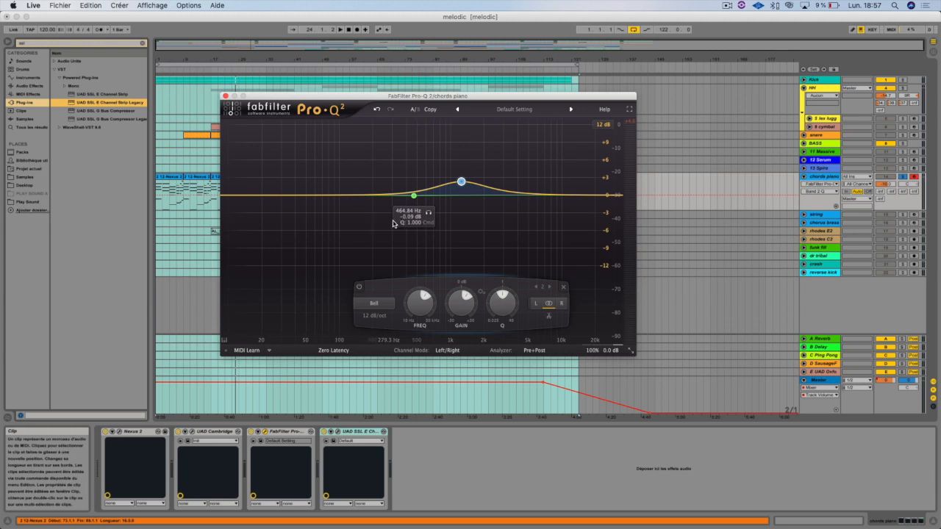
{"action": "key", "text": "space"}
{"action": "left_click_drag", "start_coordinate": [458, 185], "coordinate": [458, 186]}
{"action": "key", "text": "space"}
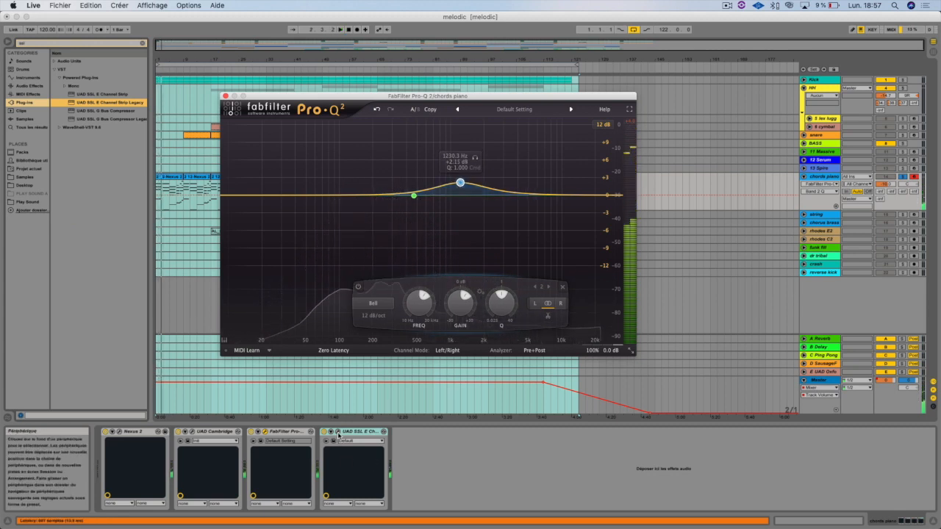
- View the UAD SSL E Channel Strip Legacy controls on the chords piano track during playback and close the plug-in
{"action": "left_click", "coordinate": [338, 436]}
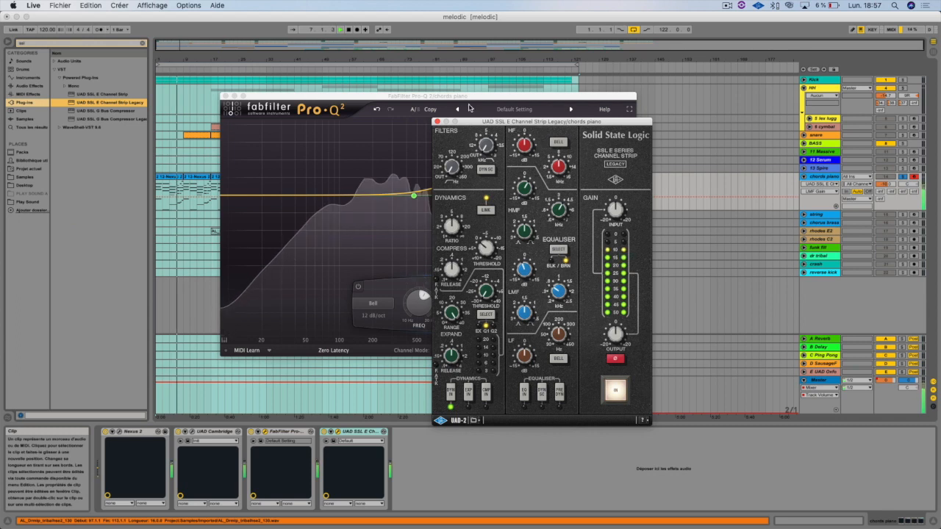
{"action": "left_click", "coordinate": [436, 121]}
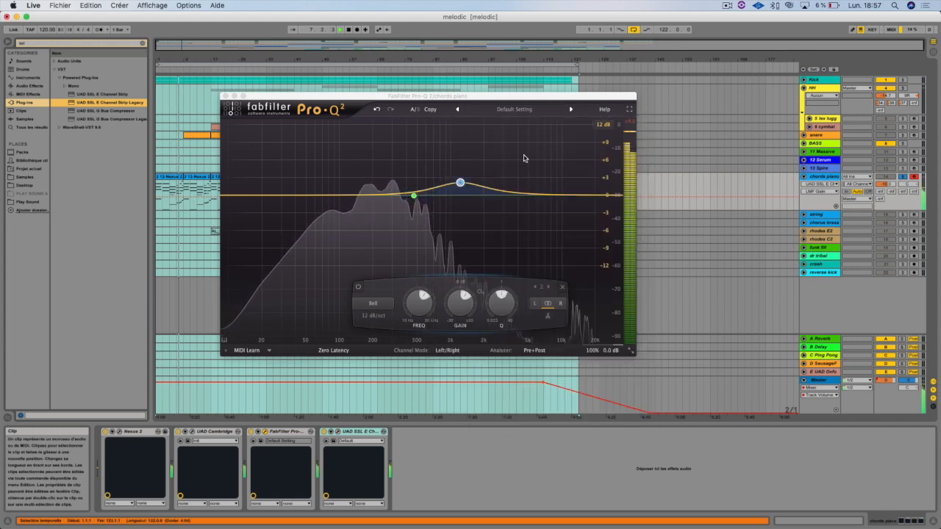
- Unsolo the chords piano track, close Pro-Q 2 and review the Cambridge equaliser settings within the full mix
{"action": "left_click", "coordinate": [904, 178]}
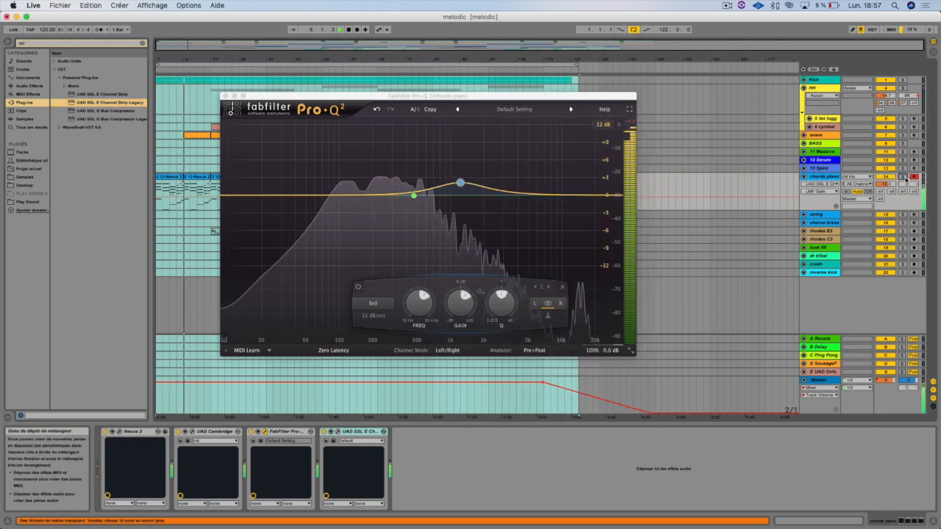
{"action": "left_click", "coordinate": [226, 96]}
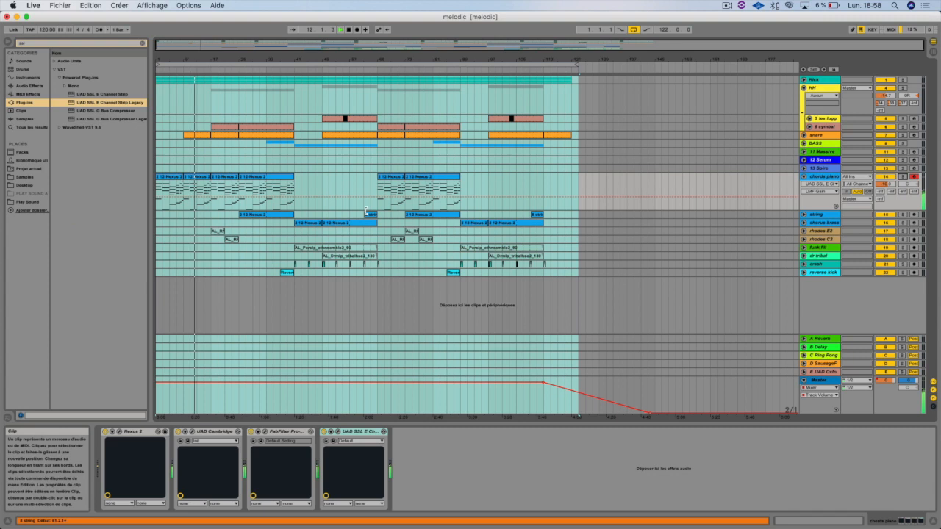
{"action": "left_click", "coordinate": [192, 432]}
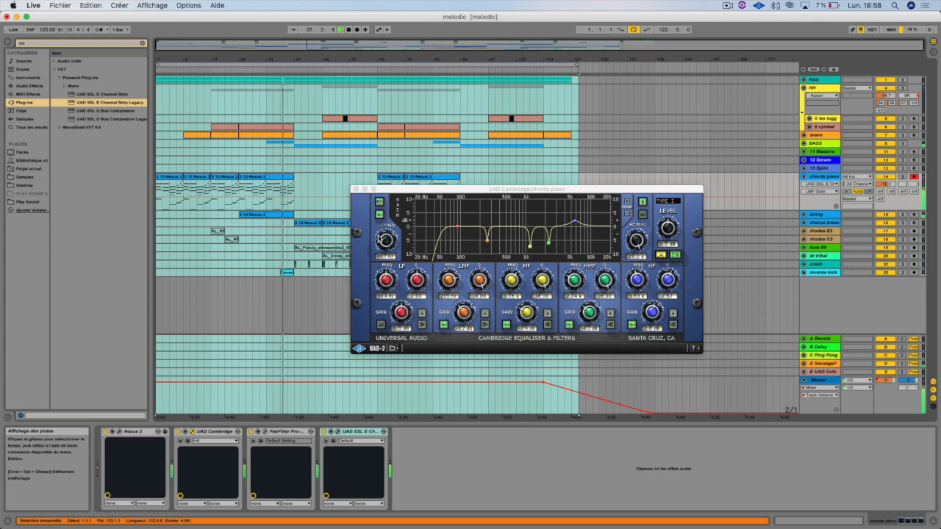
{"action": "left_click", "coordinate": [355, 189]}
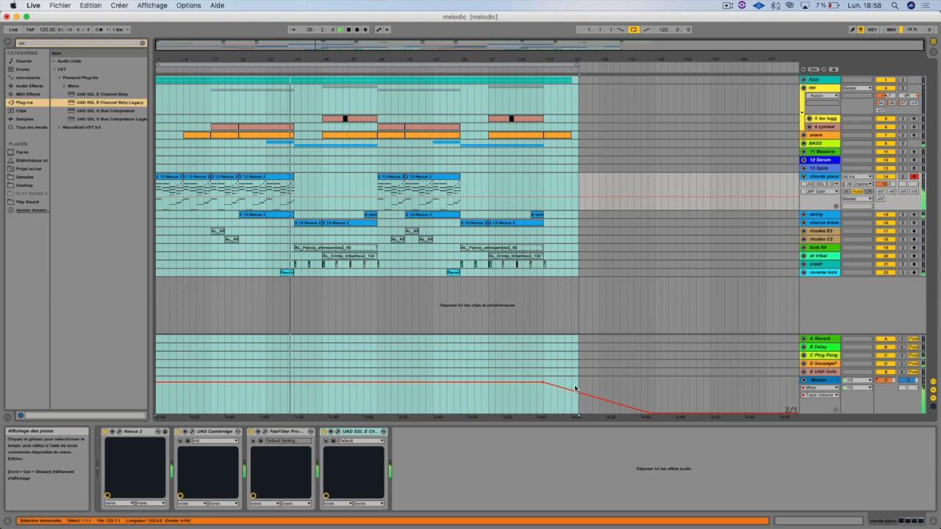
{"action": "left_click_drag", "start_coordinate": [544, 384], "coordinate": [544, 395]}
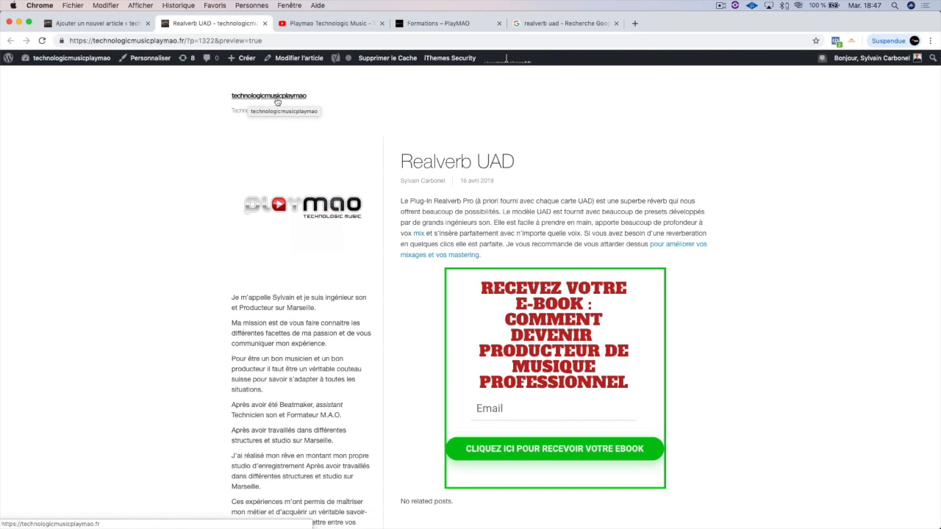
- Switch to Chrome, show the Playmao Technologic Music YouTube channel and browse the courses on the PlayMAO Formations page
{"action": "left_click", "coordinate": [328, 22]}
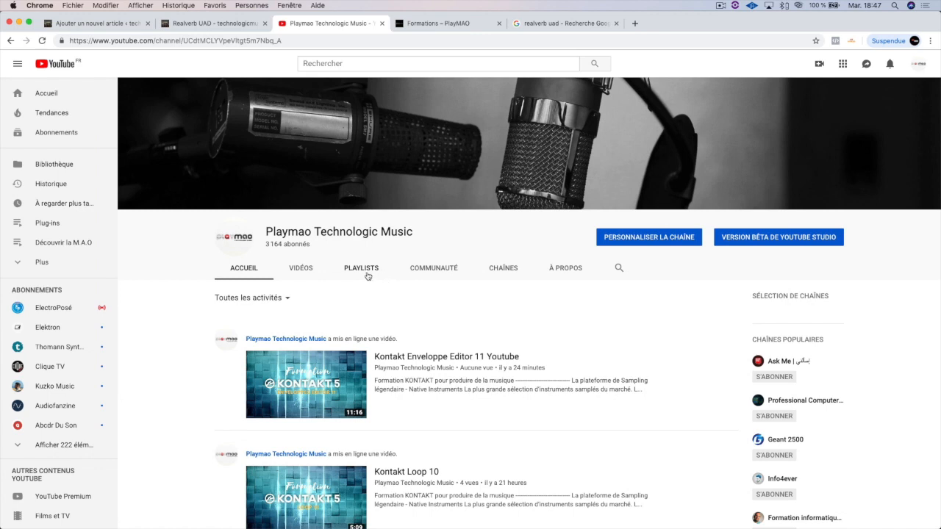
{"action": "left_click", "coordinate": [430, 28]}
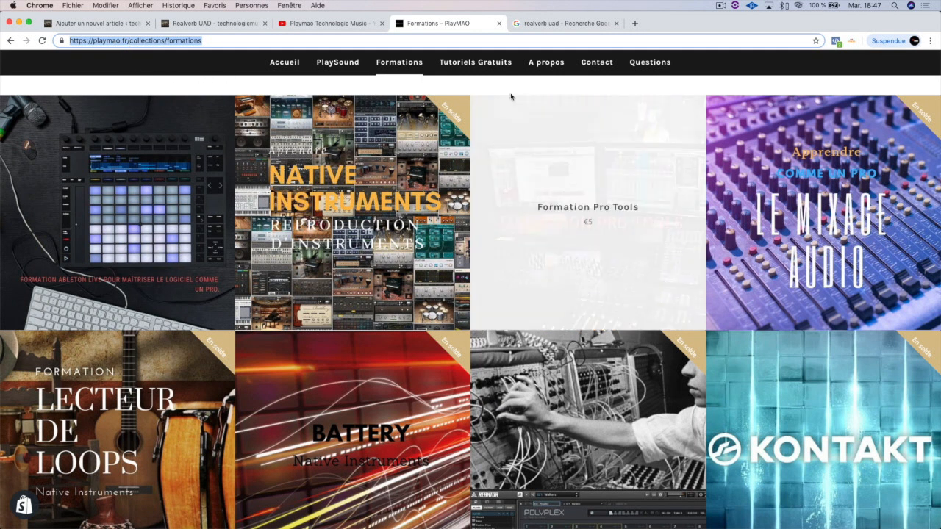
{"action": "left_click", "coordinate": [331, 267]}
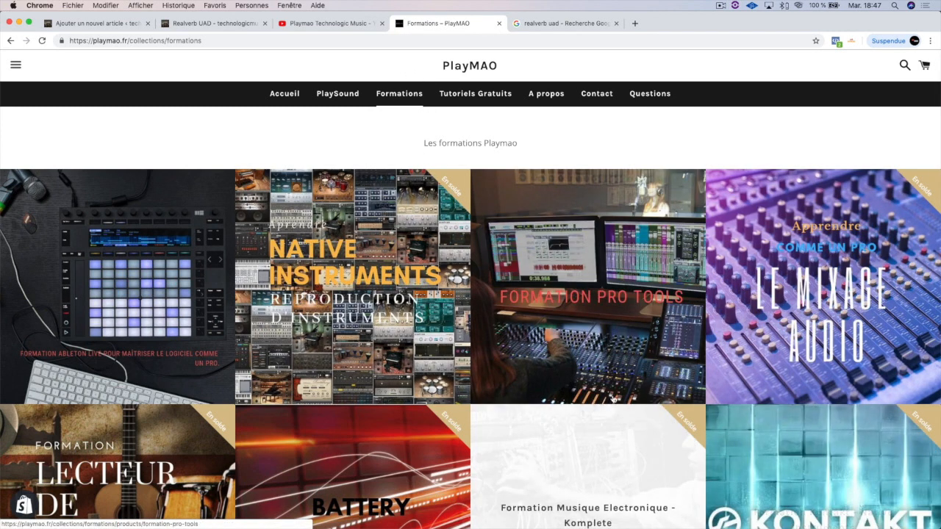
{"action": "scroll", "coordinate": [614, 392], "scroll_direction": "down", "scroll_amount": 5}
{"action": "scroll", "coordinate": [614, 393], "scroll_direction": "down", "scroll_amount": 5}
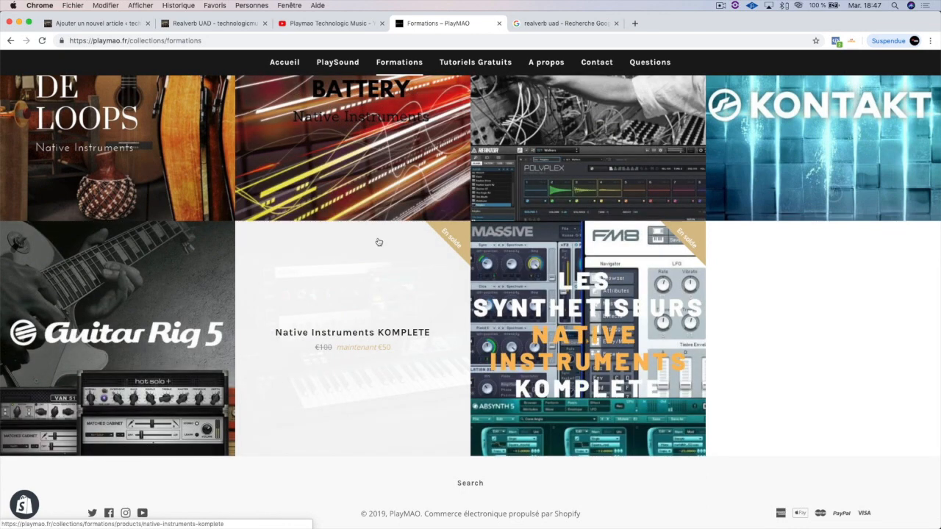
{"action": "scroll", "coordinate": [389, 253], "scroll_direction": "up", "scroll_amount": 5}
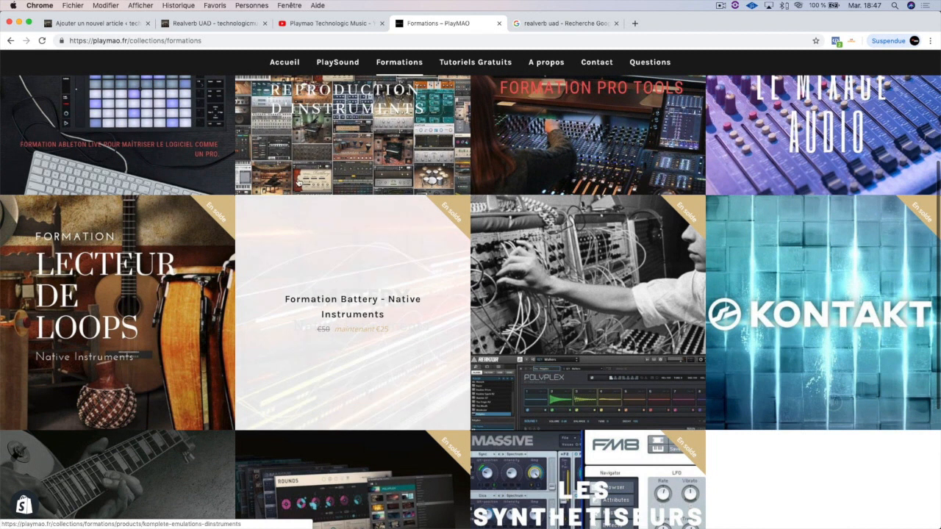
{"action": "scroll", "coordinate": [551, 160], "scroll_direction": "up", "scroll_amount": 5}
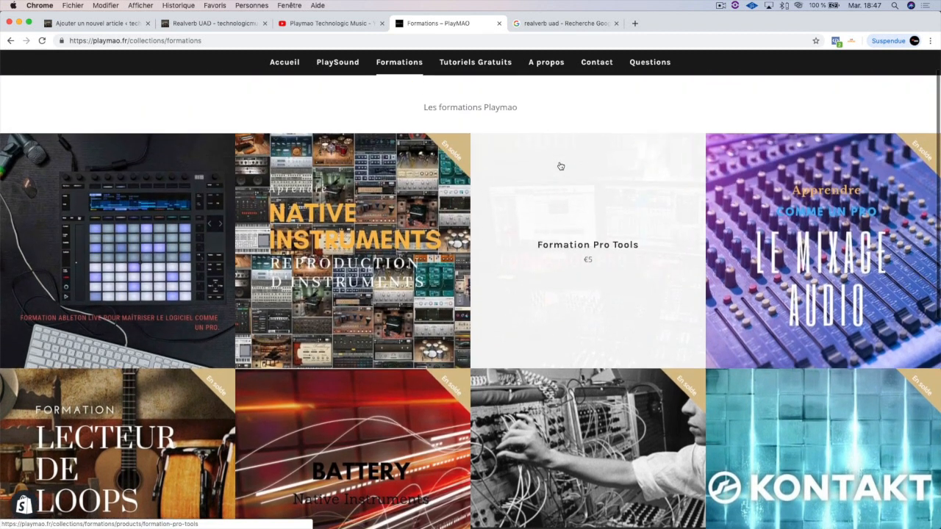
{"action": "scroll", "coordinate": [560, 166], "scroll_direction": "down", "scroll_amount": 1}
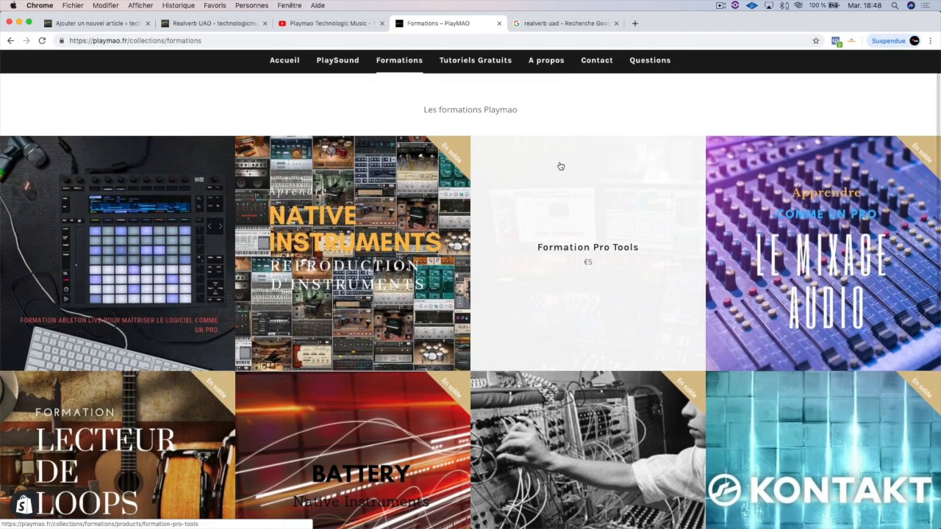
{"action": "scroll", "coordinate": [560, 167], "scroll_direction": "down", "scroll_amount": 2}
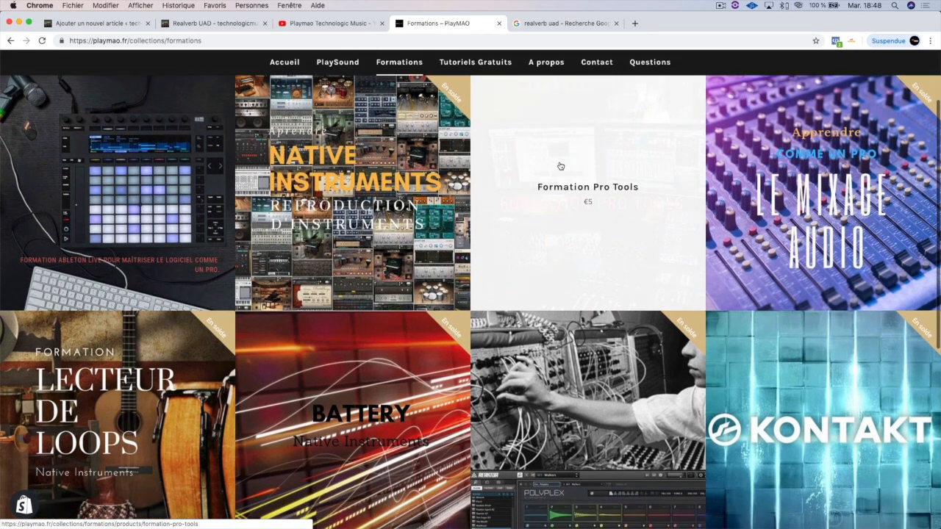